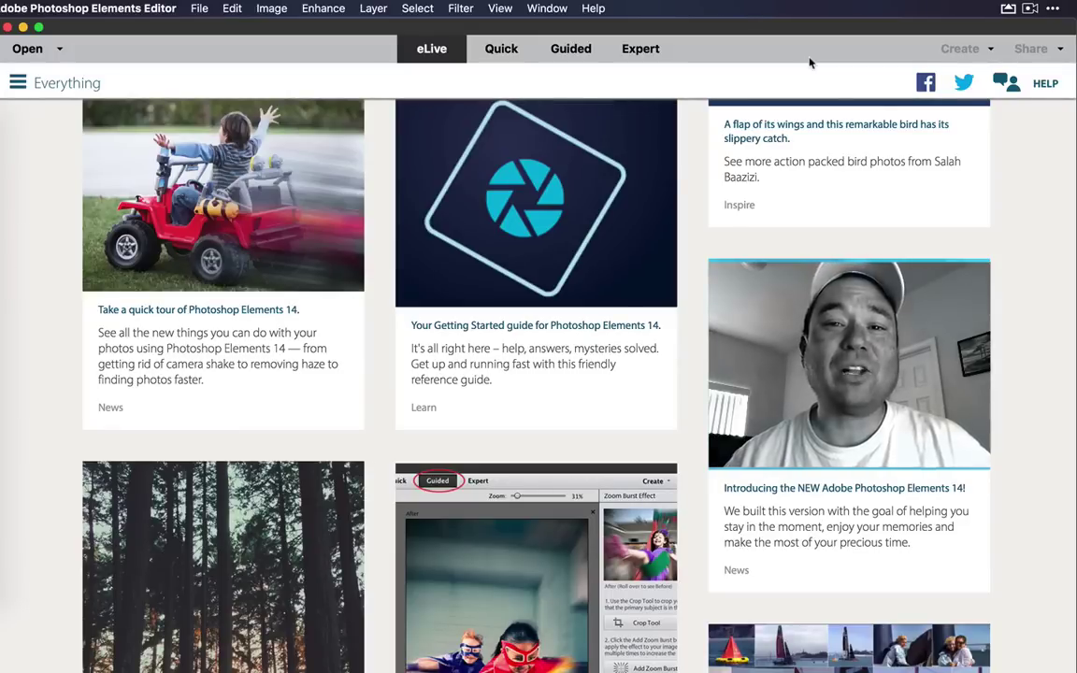
- Open 151001-SAP-010.jpg from the RF Lakes folder in the Quick editor
click(198, 9)
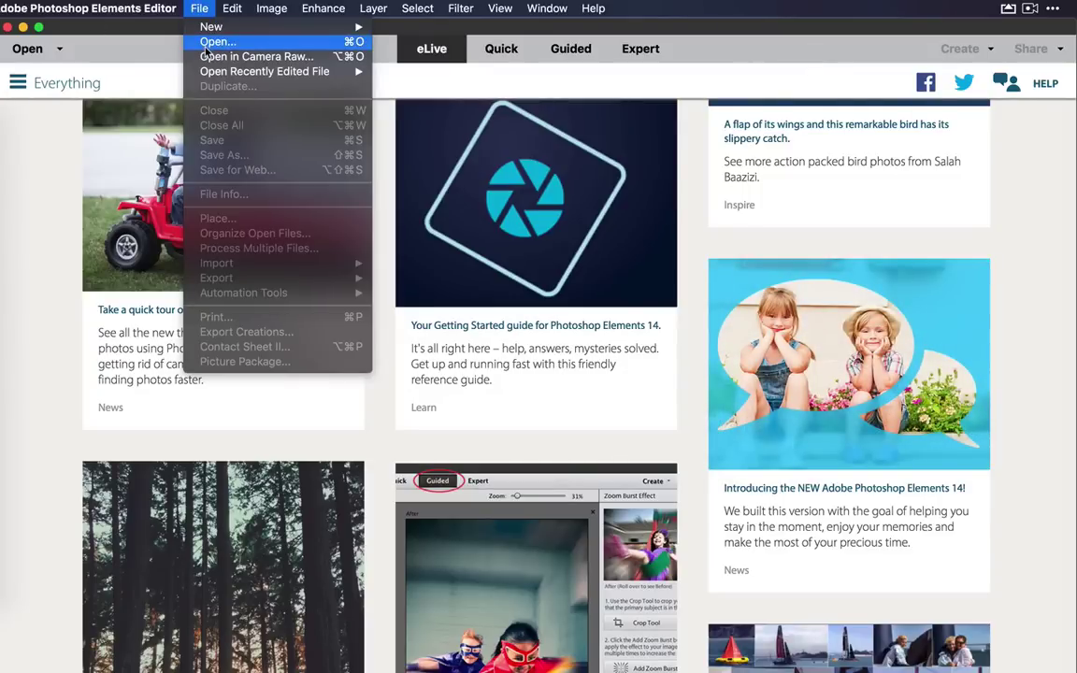
click(120, 38)
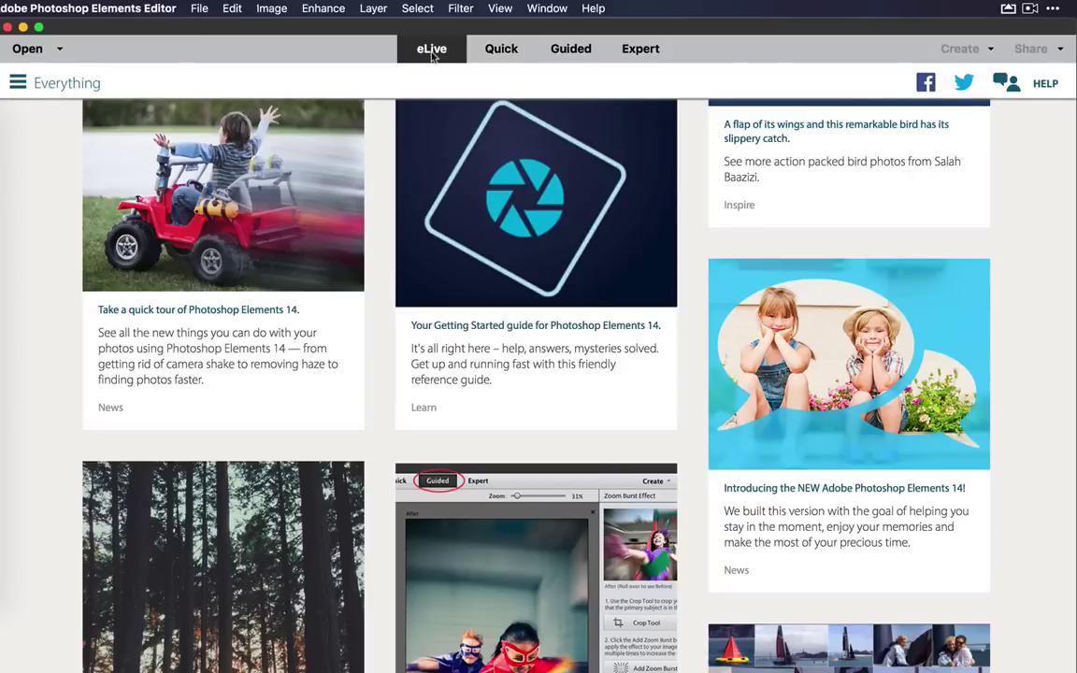
click(35, 42)
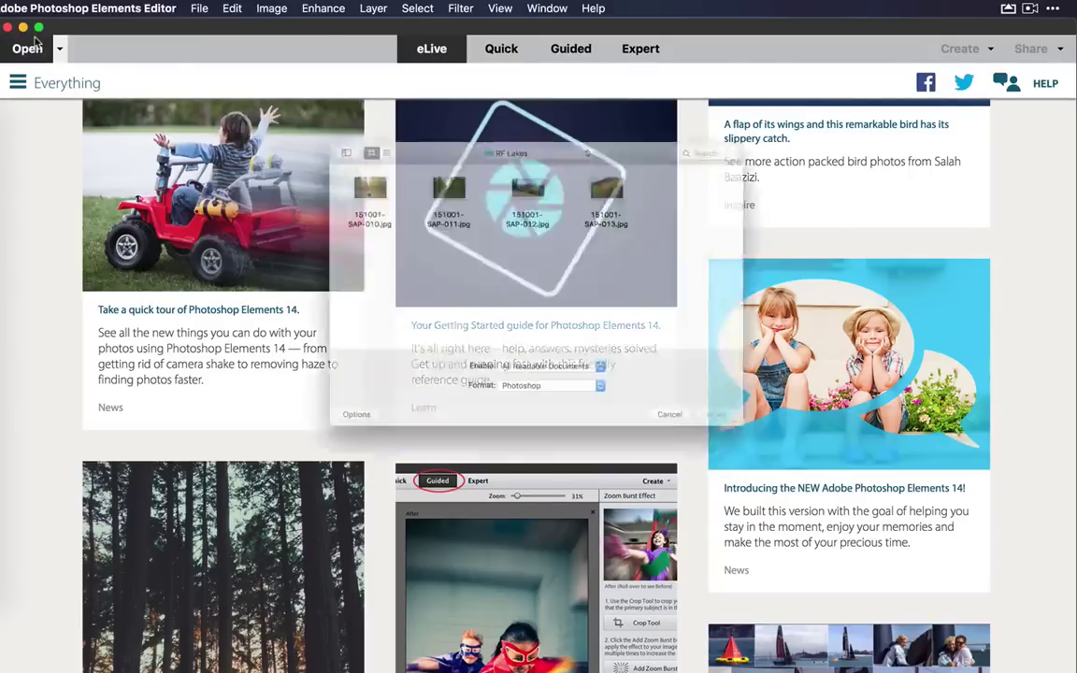
click(312, 172)
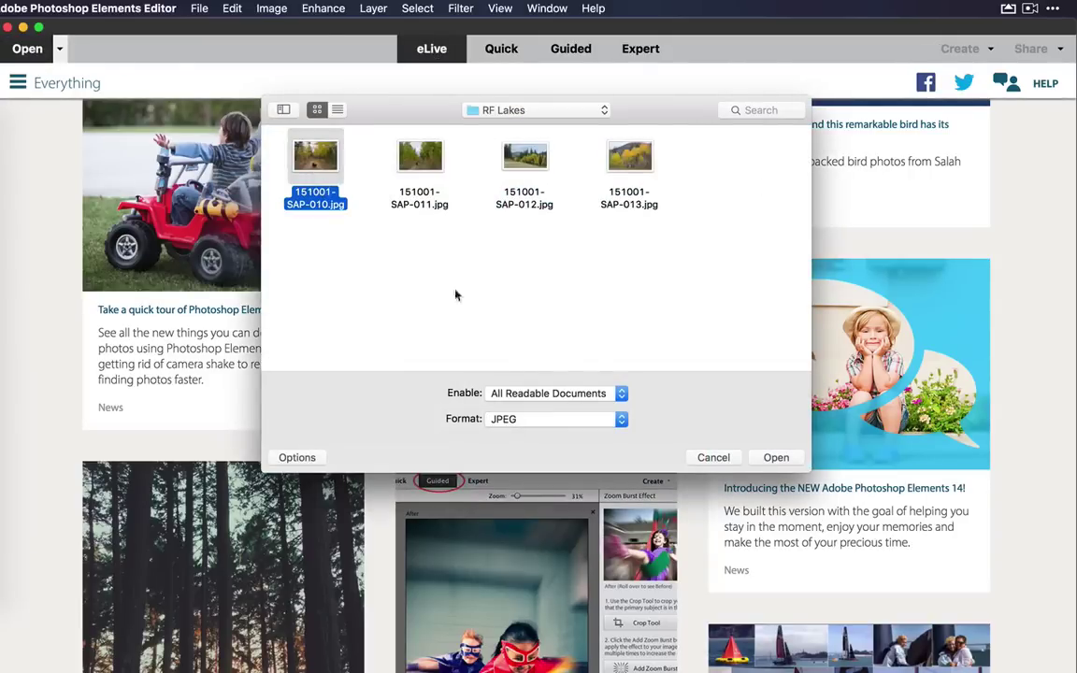
click(775, 457)
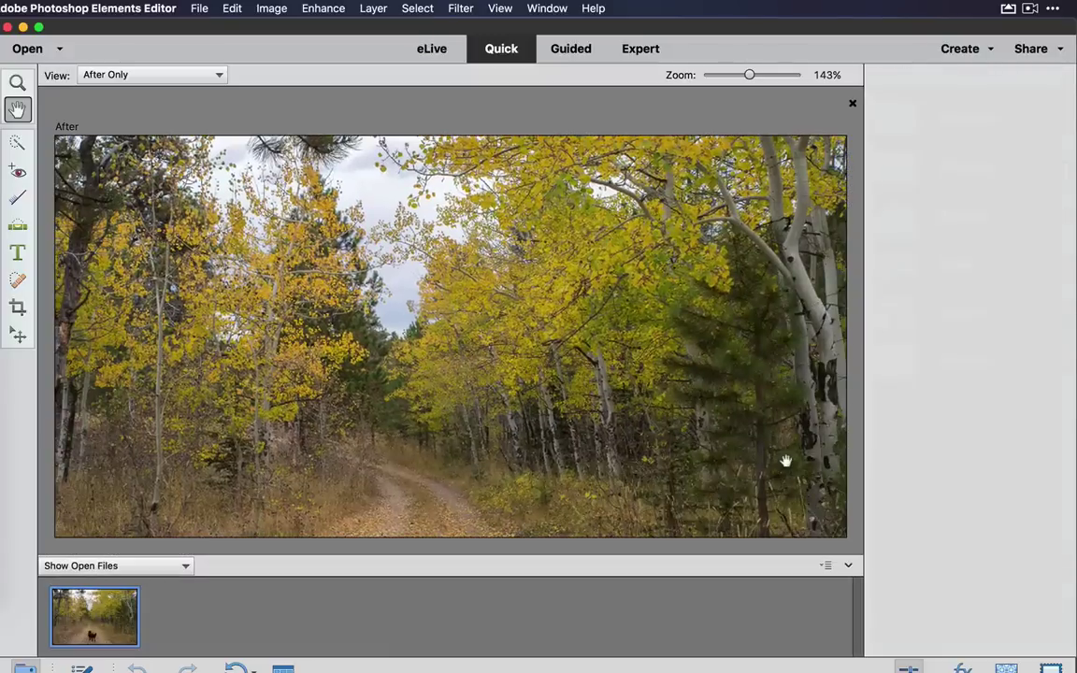
- Zoom out to 100% so the whole trail photo with the dog fits
drag(749, 75, 742, 76)
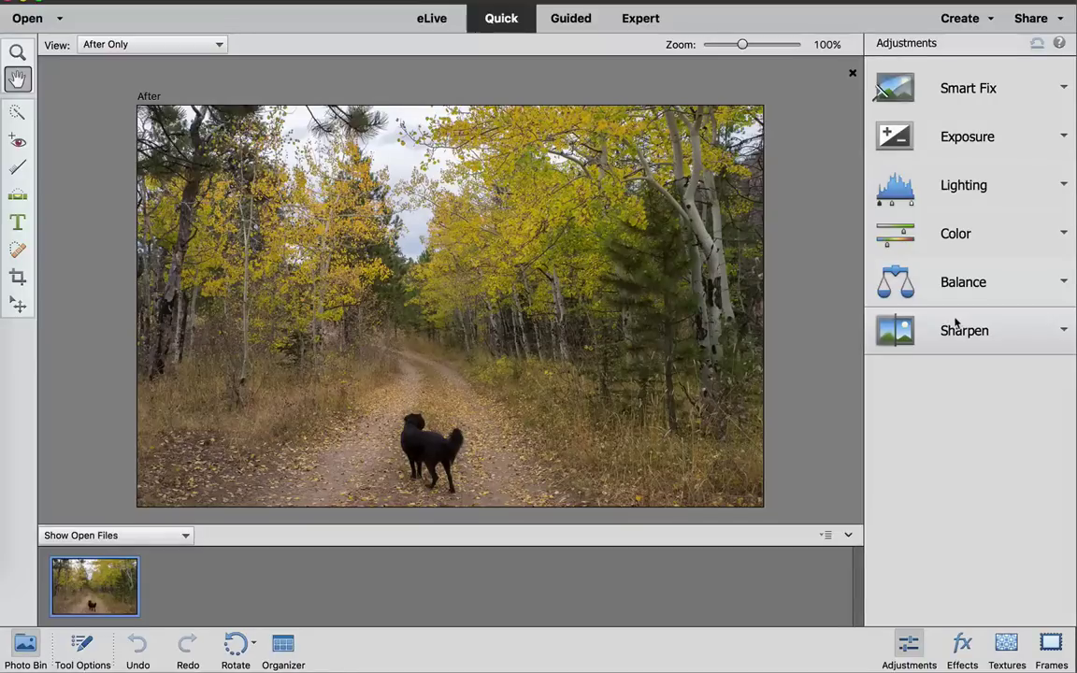
- Apply the Smart Looks quick effect and expand its variations
click(962, 643)
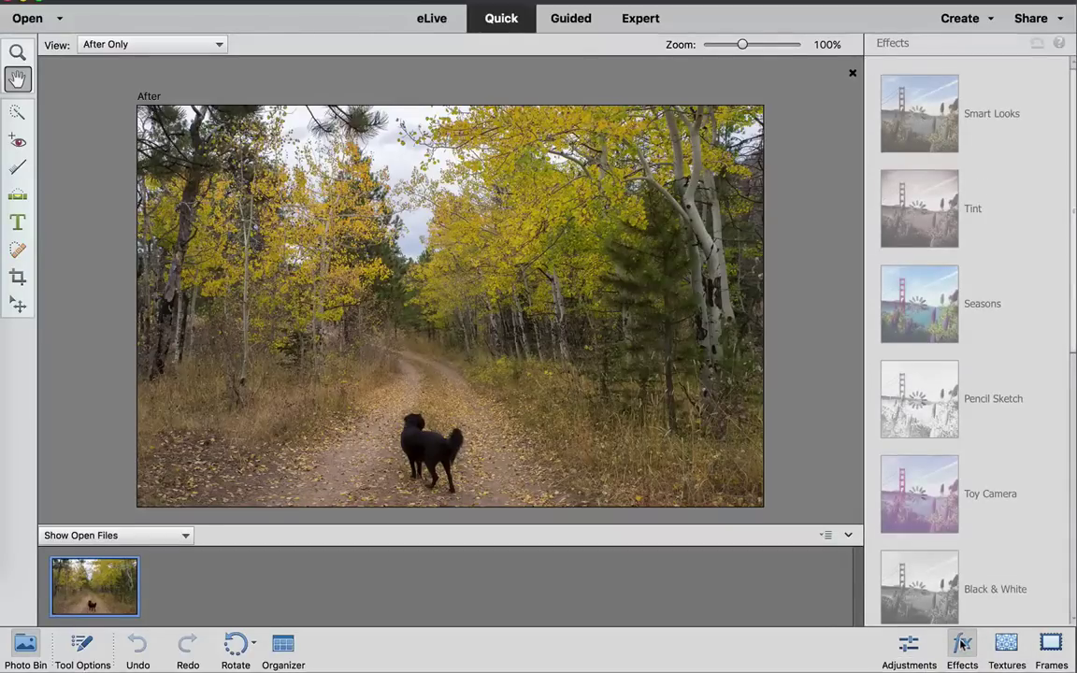
click(1010, 116)
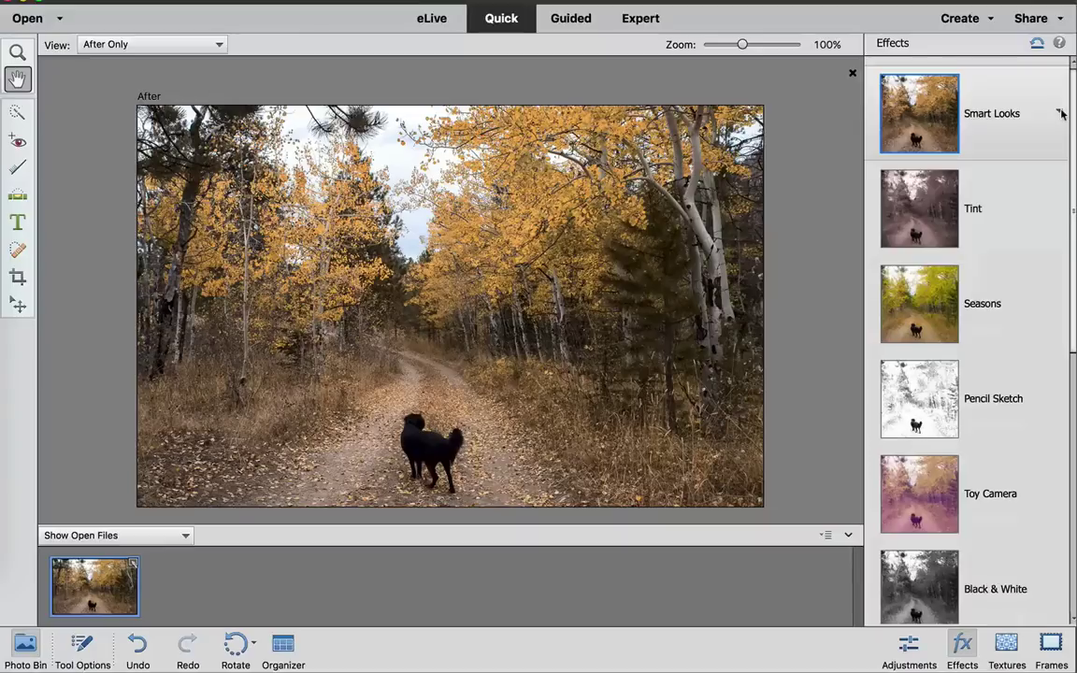
click(1060, 112)
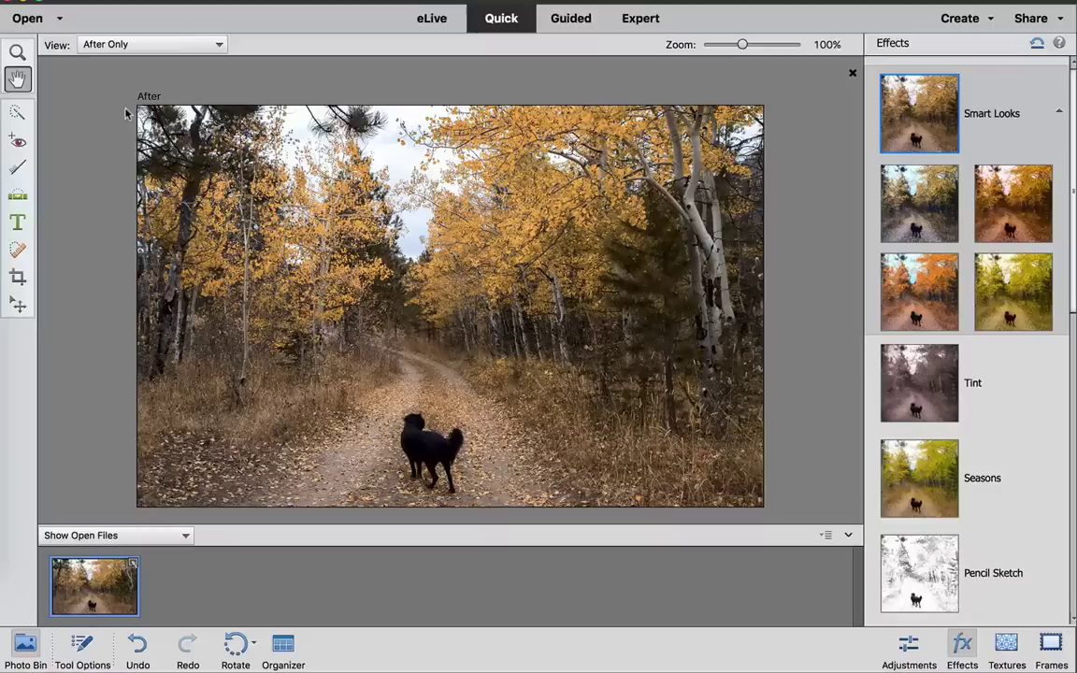
click(218, 44)
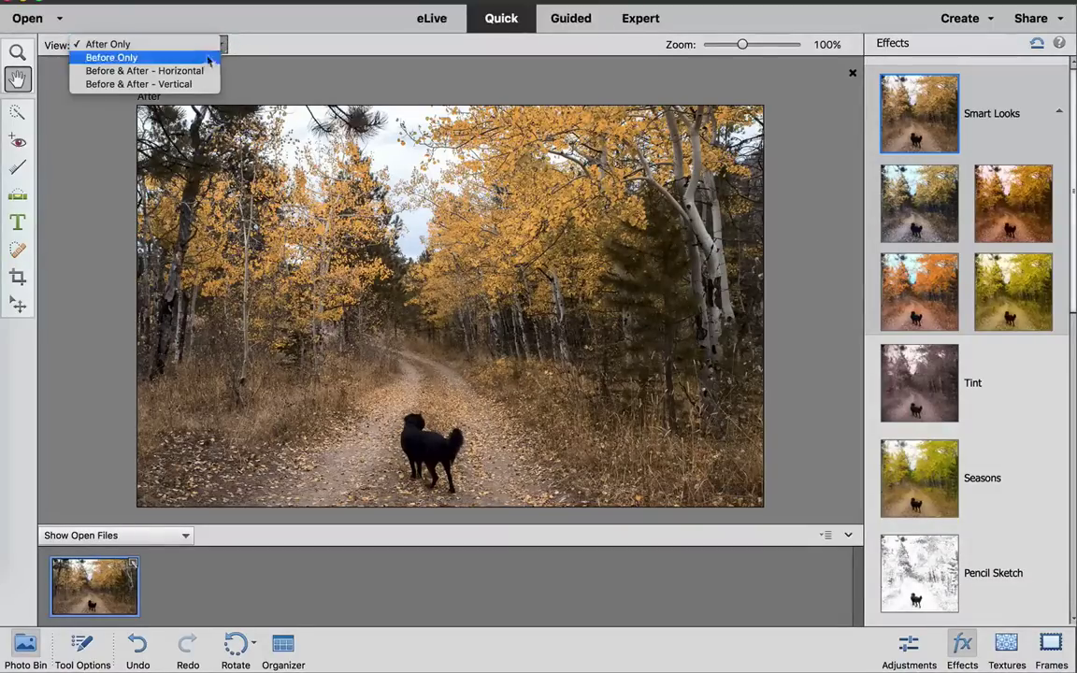
- Show Before & After - Horizontal and try the blue, orange, then green Smart Looks variations
click(180, 76)
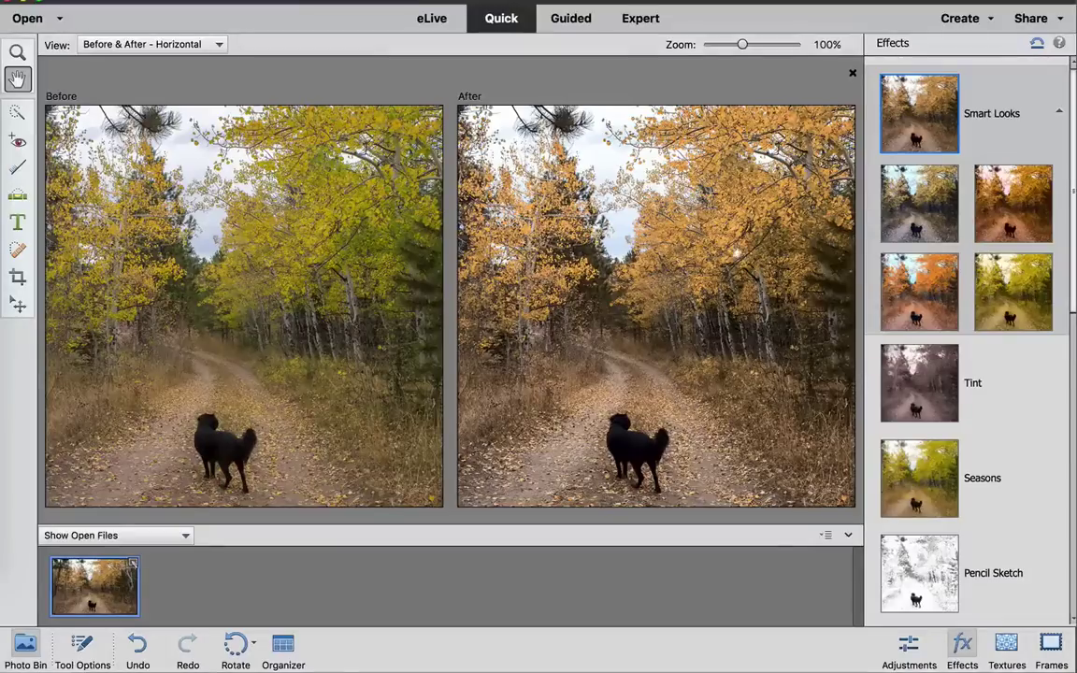
click(905, 229)
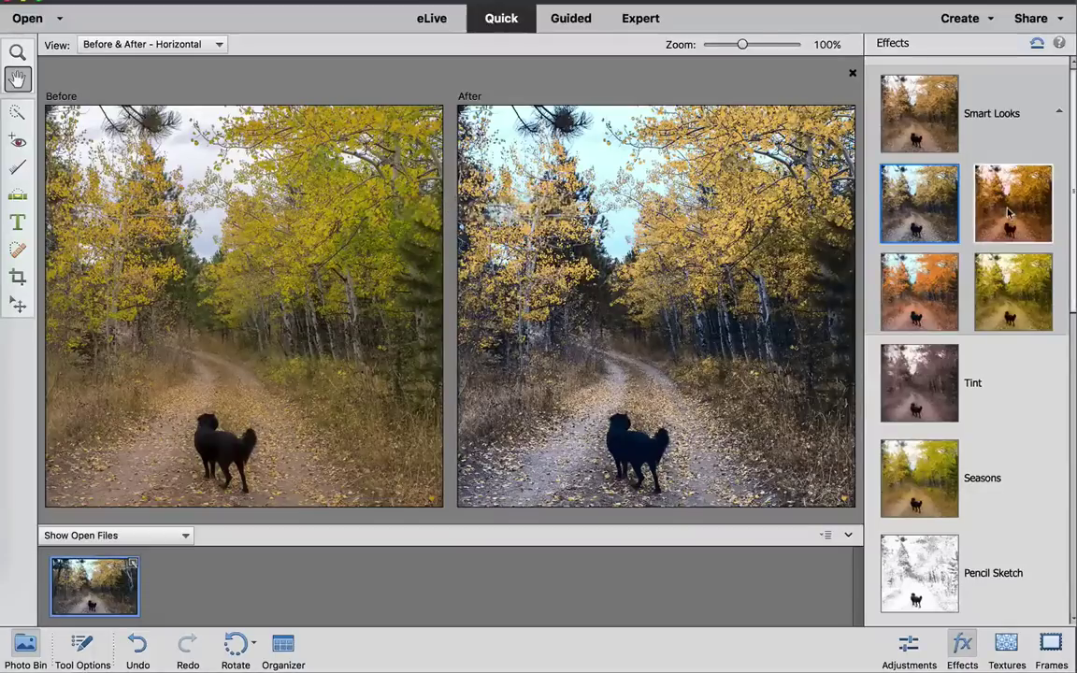
click(921, 308)
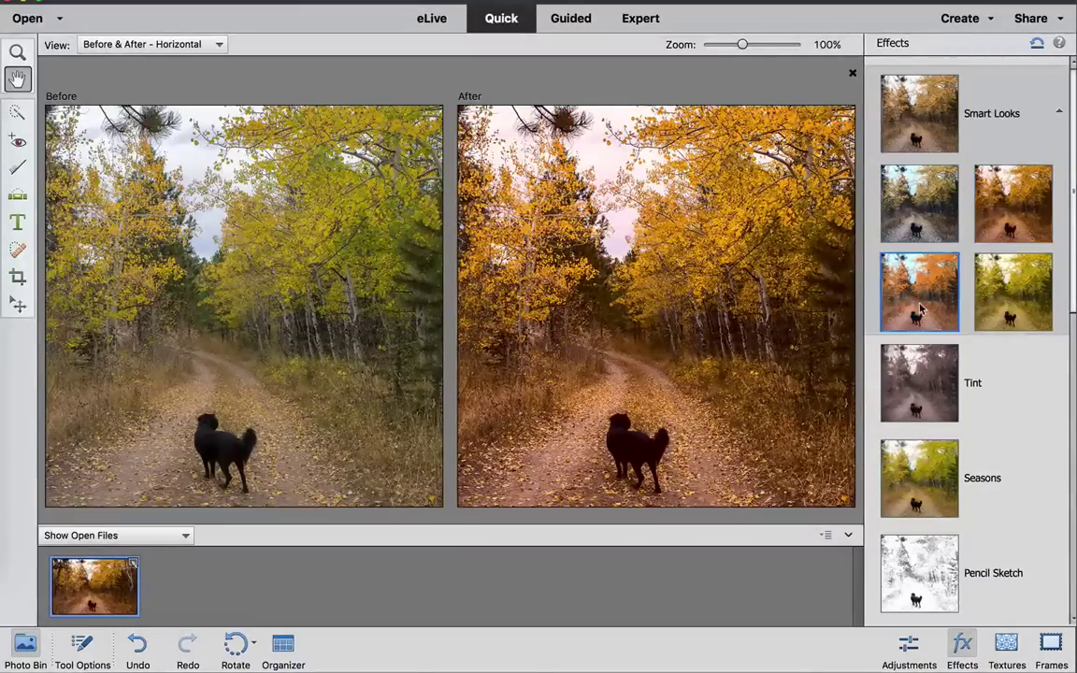
click(1033, 313)
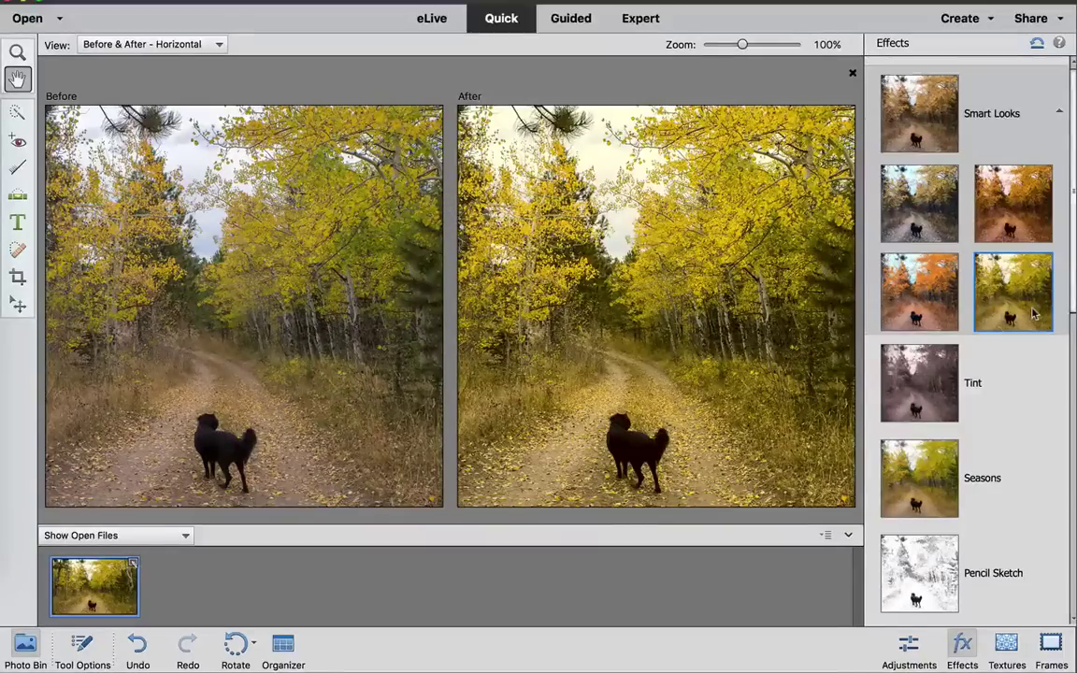
scroll(1033, 313, down, 5)
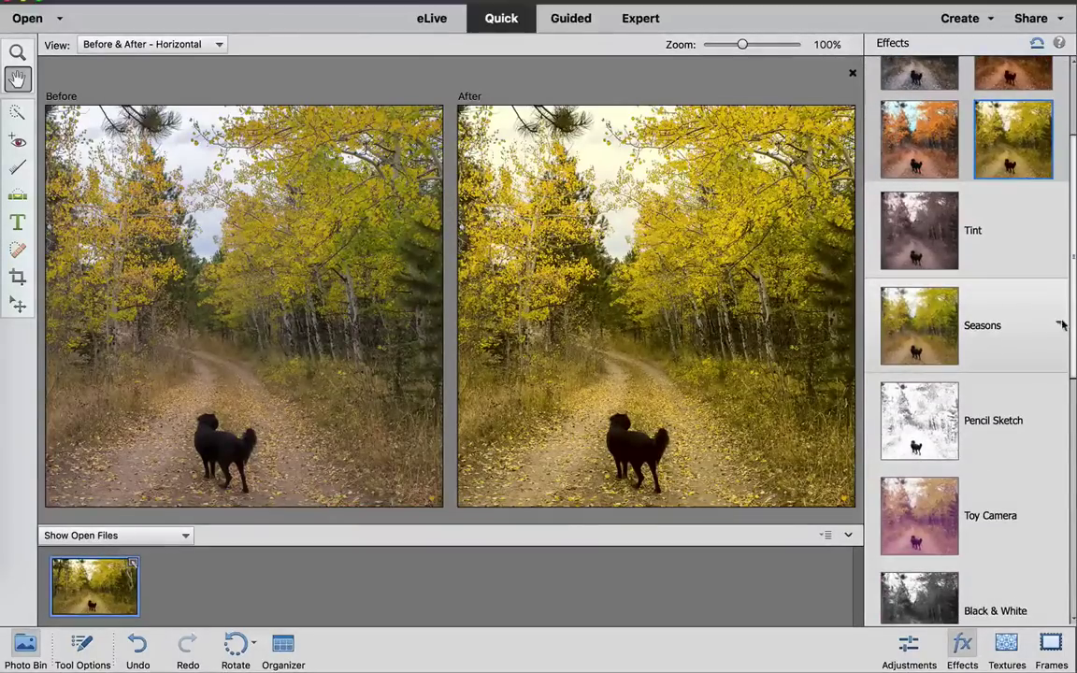
- Replace Smart Looks with the Seasons effect and browse its variations
click(1061, 324)
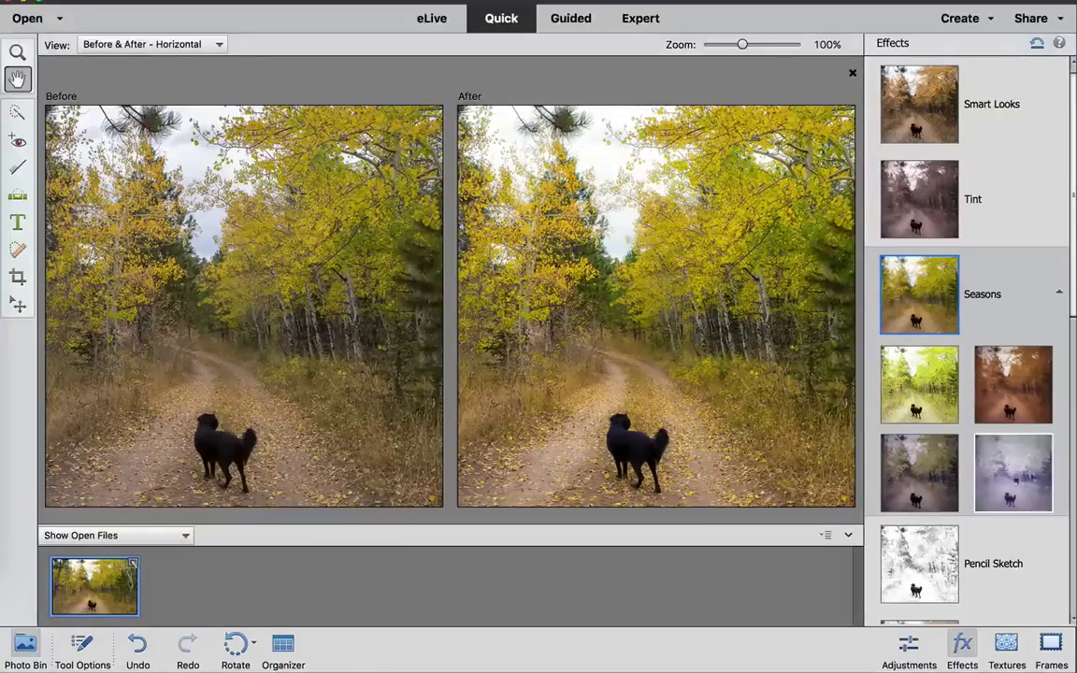
scroll(955, 474, down, 5)
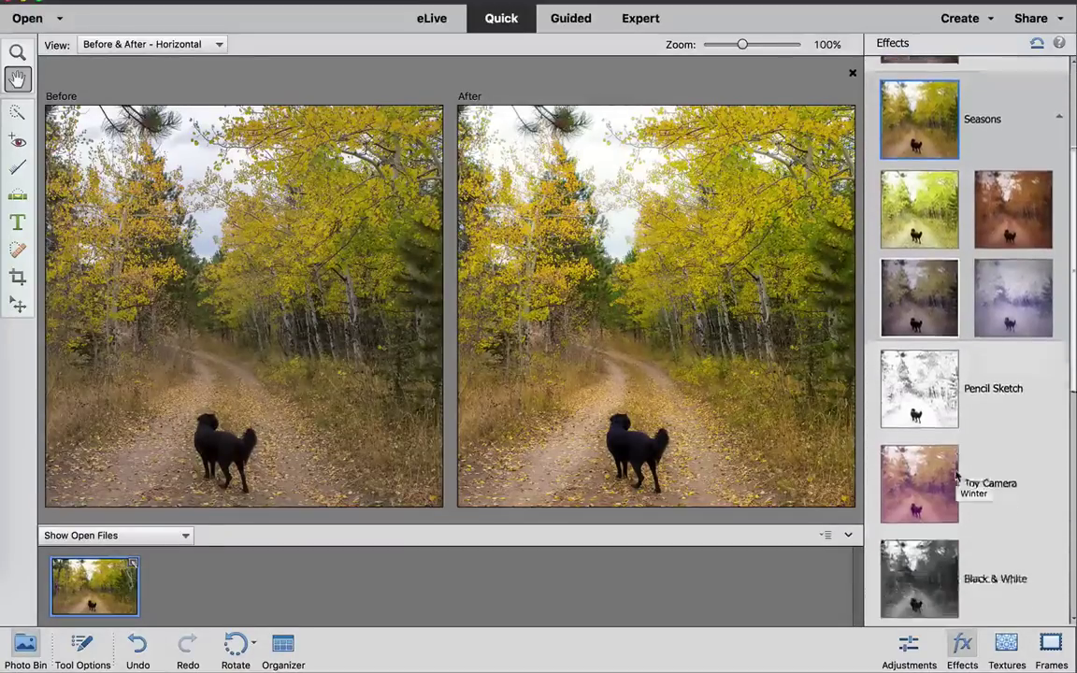
scroll(955, 475, down, 5)
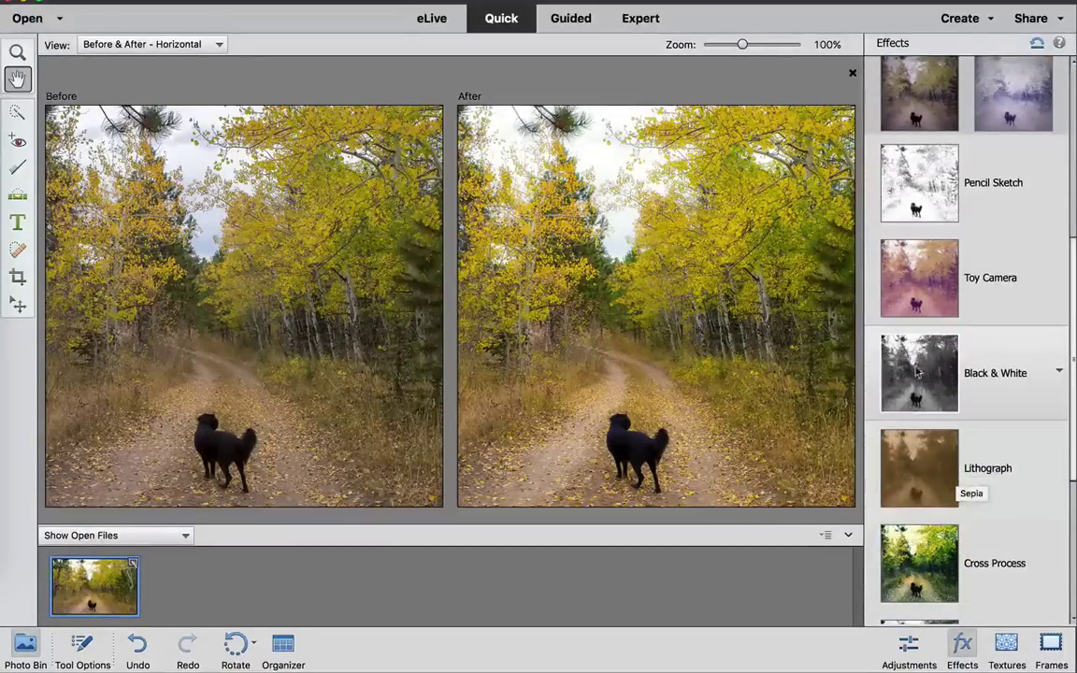
- Apply the Black & White effect with a darker variation
click(917, 372)
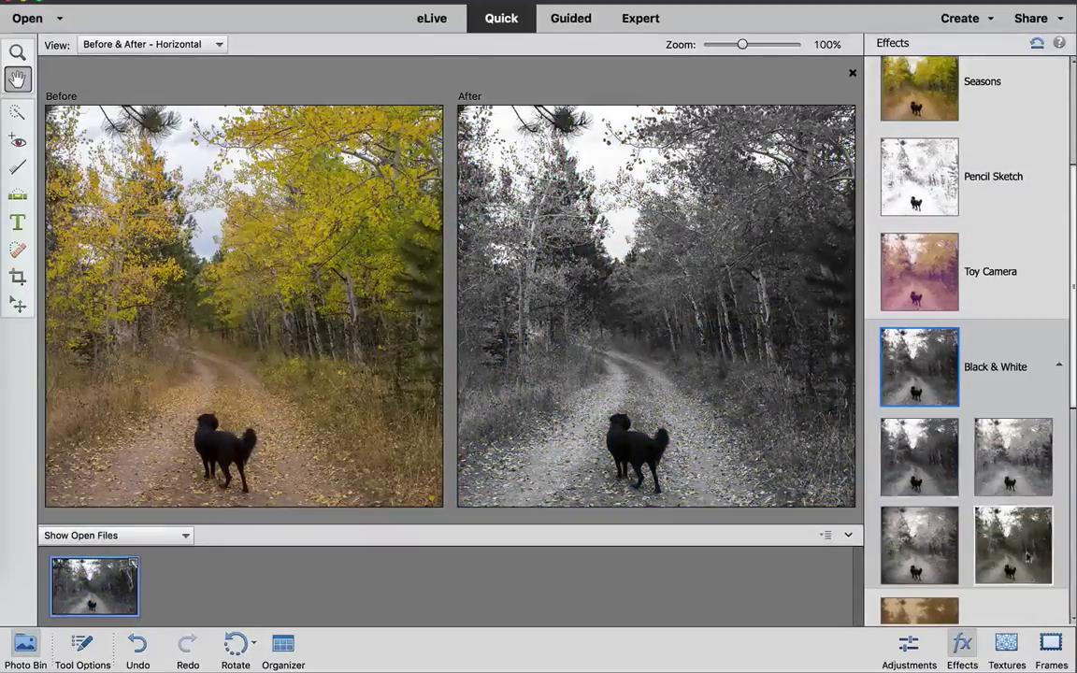
click(1015, 550)
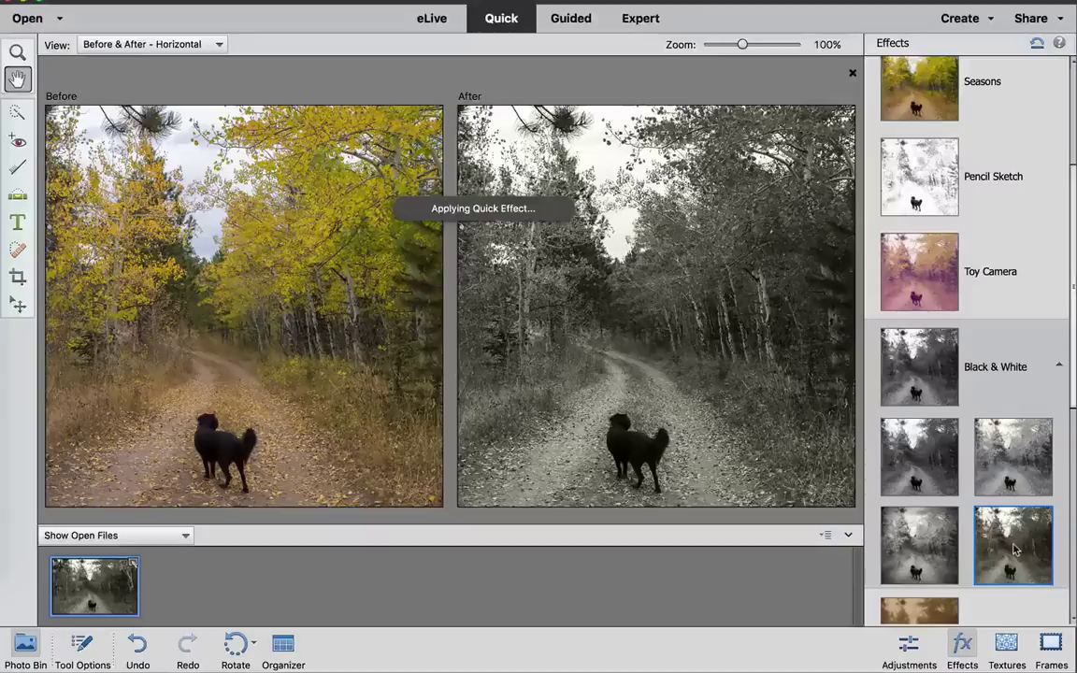
scroll(1015, 550, down, 1)
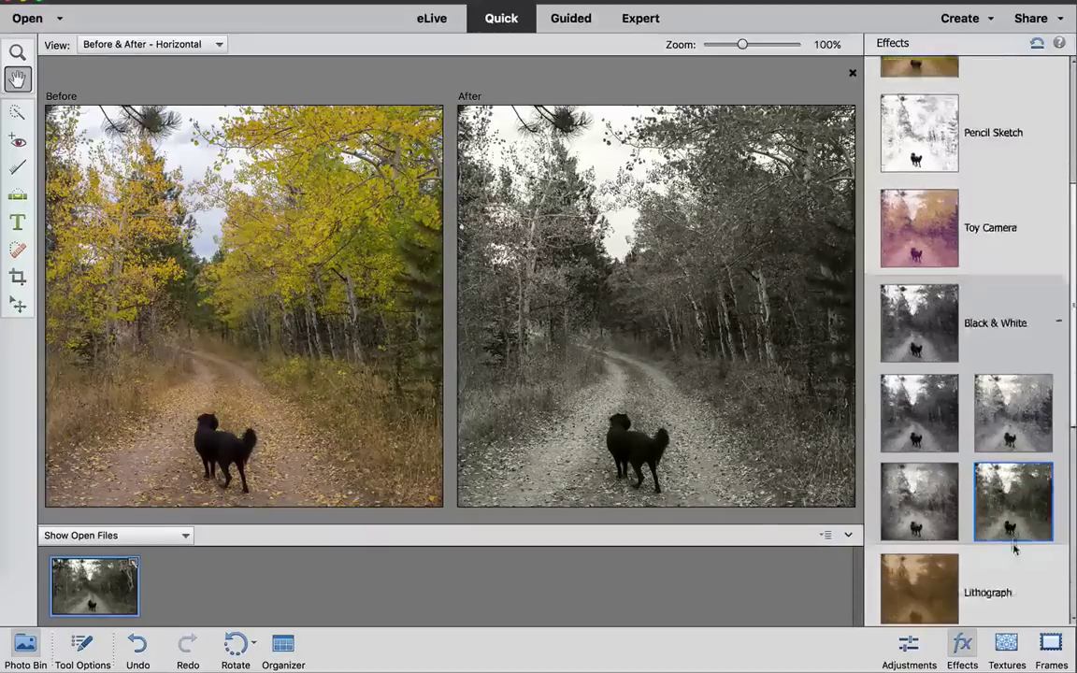
scroll(1015, 549, down, 5)
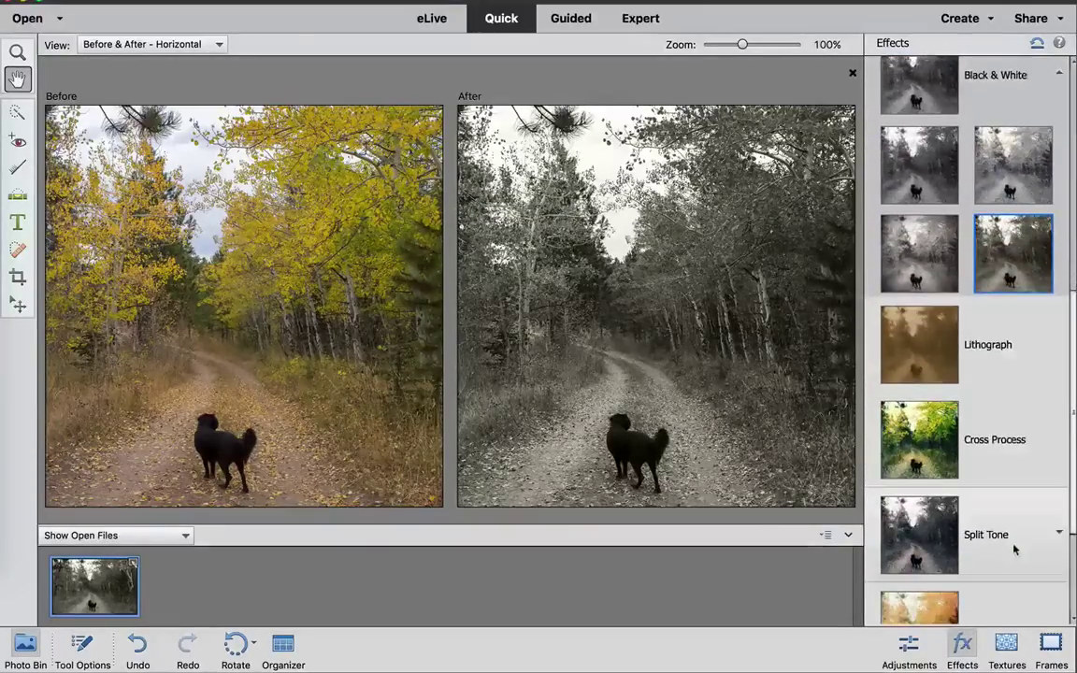
scroll(1015, 550, down, 1)
- Apply Split Tone, trying purple and blue-teal variations, ending on grey-purple
click(925, 482)
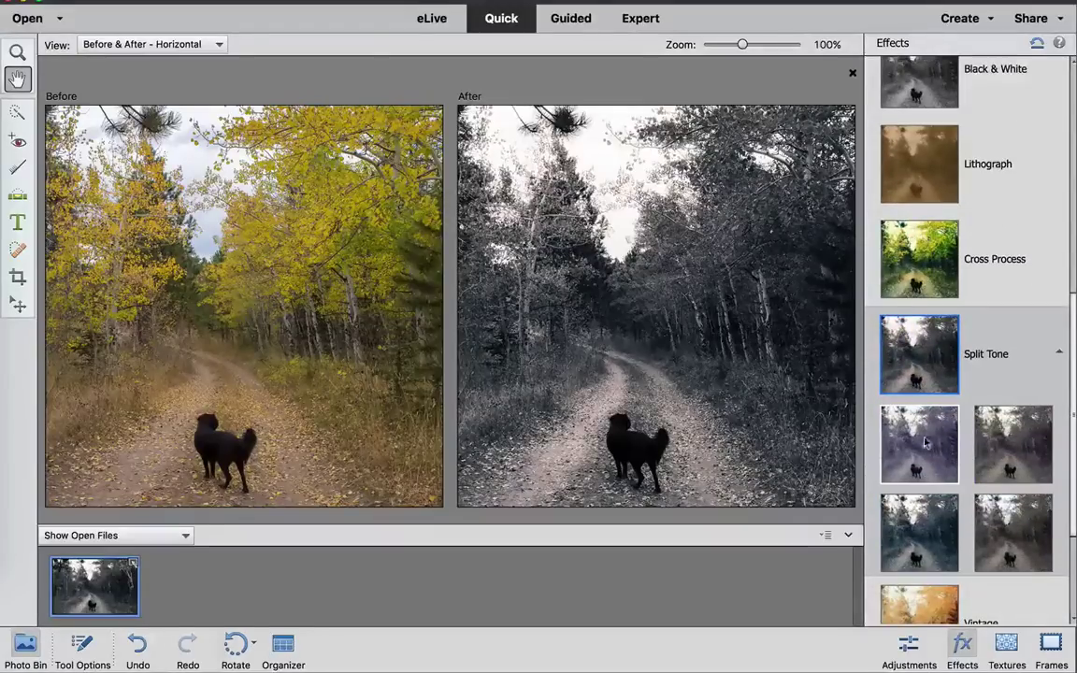
click(922, 442)
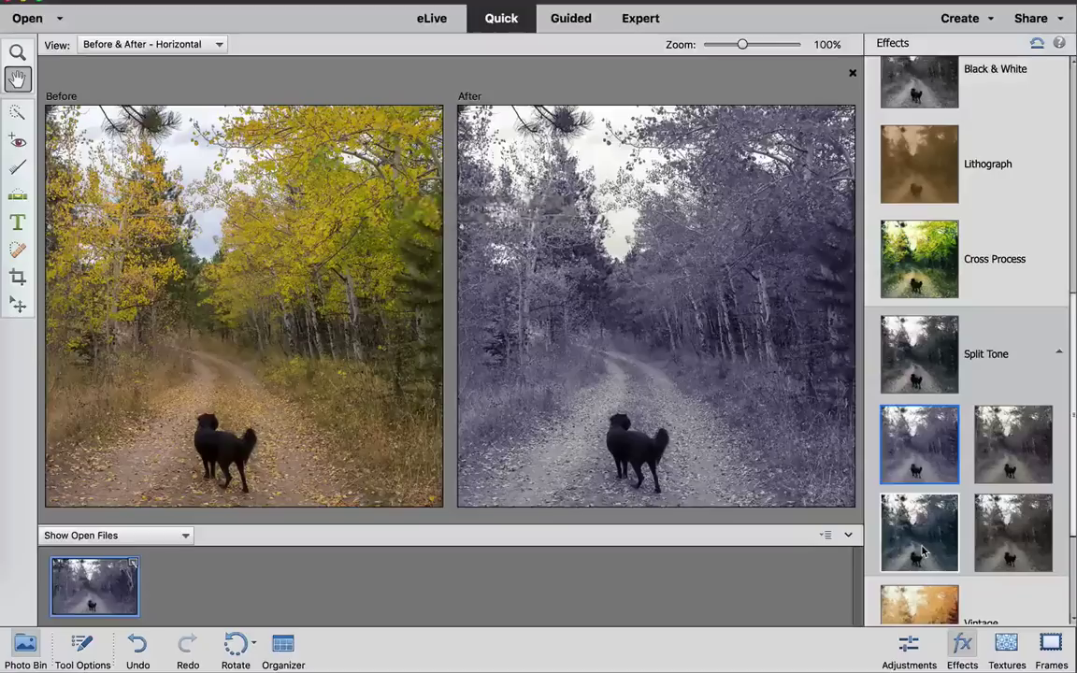
click(923, 553)
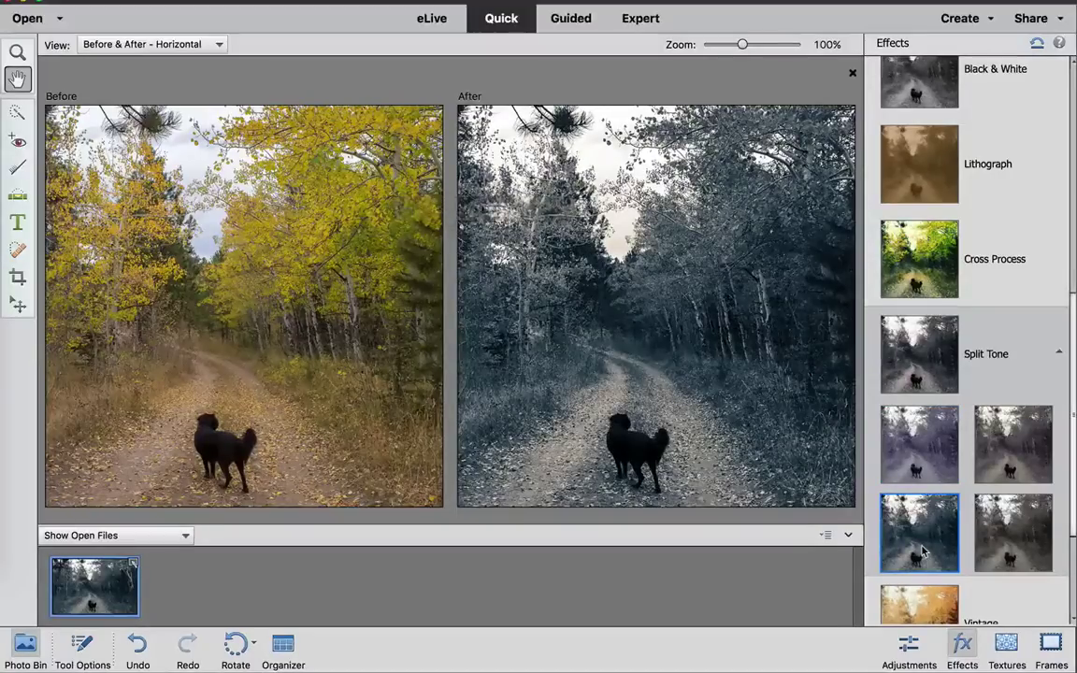
click(1013, 444)
scroll(1018, 463, up, 5)
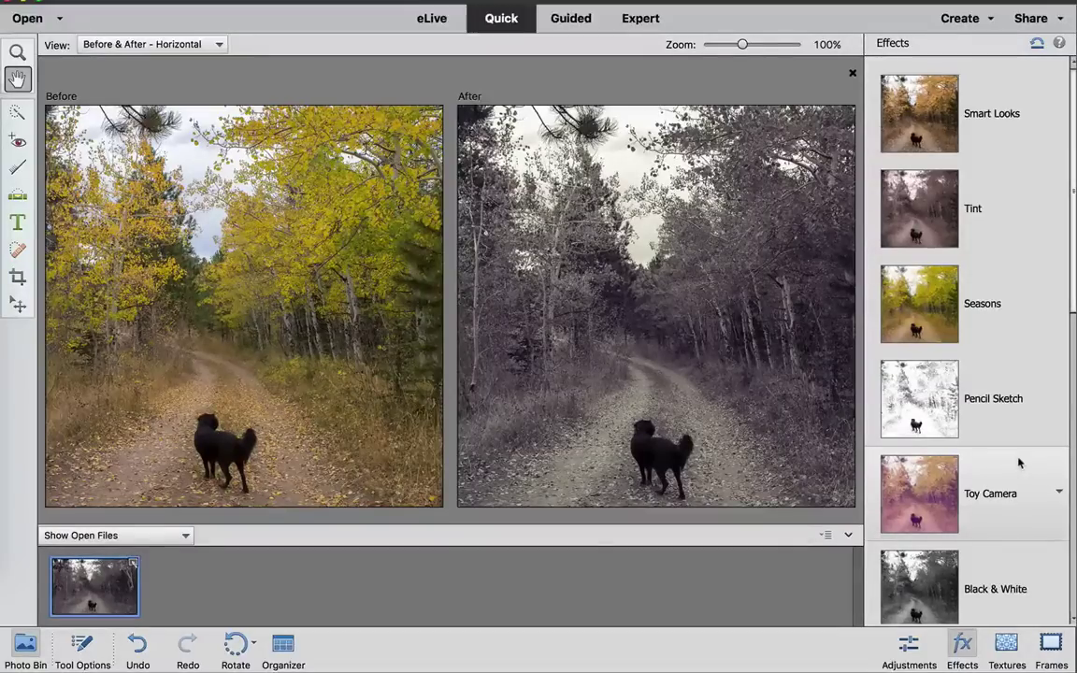
- Reapply the Smart Looks effect to restore the warm orange After image
click(919, 107)
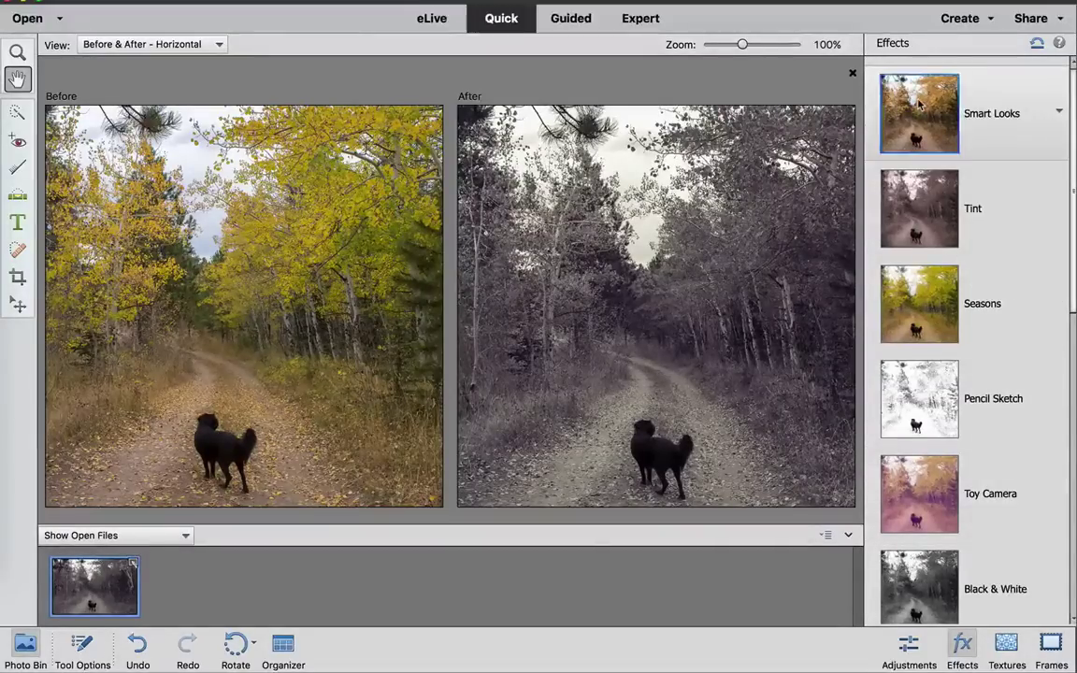
scroll(919, 105, down, 4)
scroll(919, 104, up, 5)
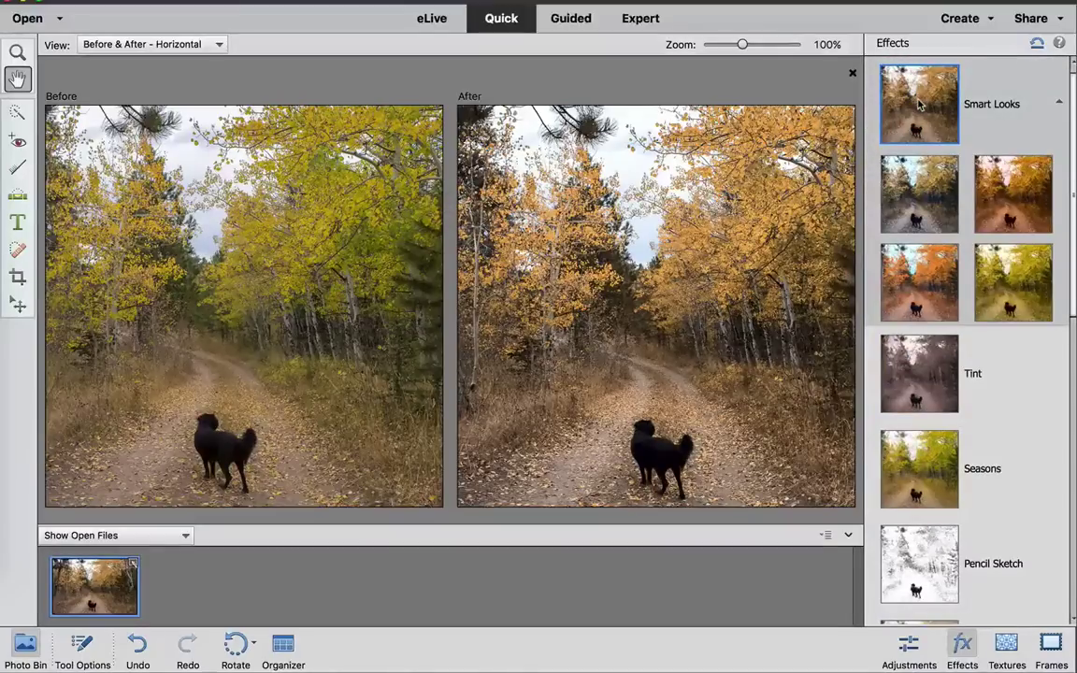